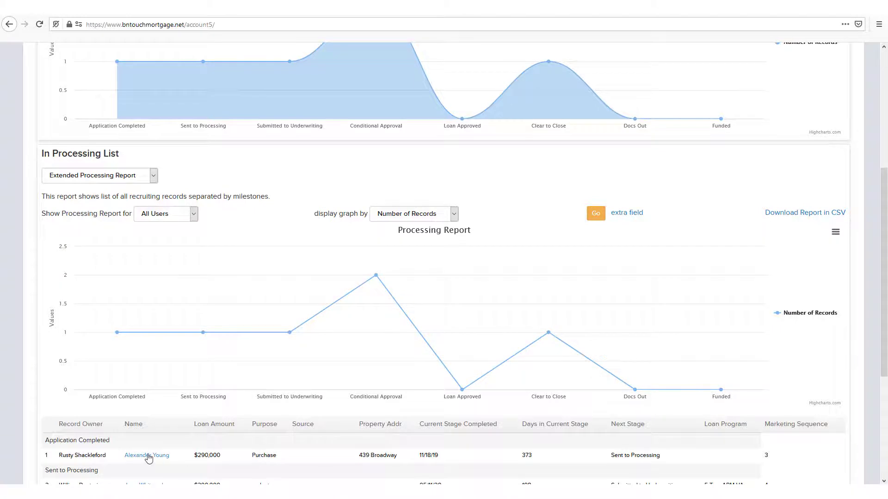
Open the $290,000 purchase loan listed under Application Completed and set its Sent to Processing actual date to 11/17/2020.
click(147, 456)
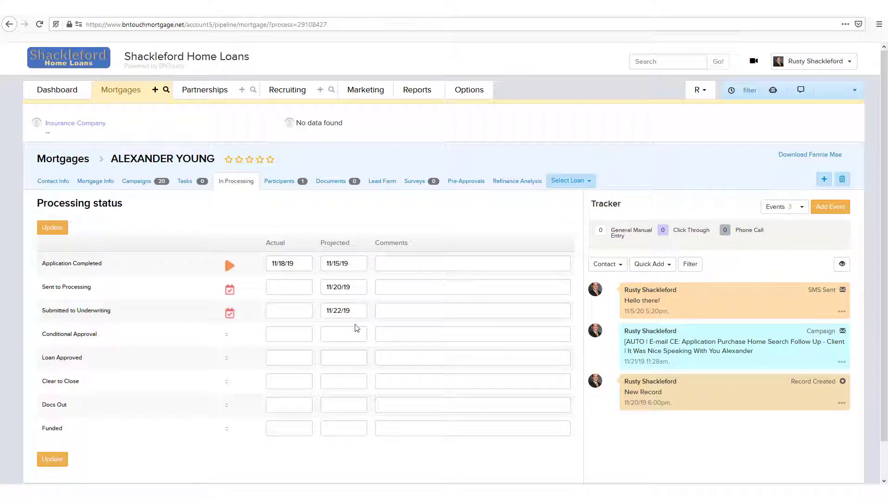
click(290, 288)
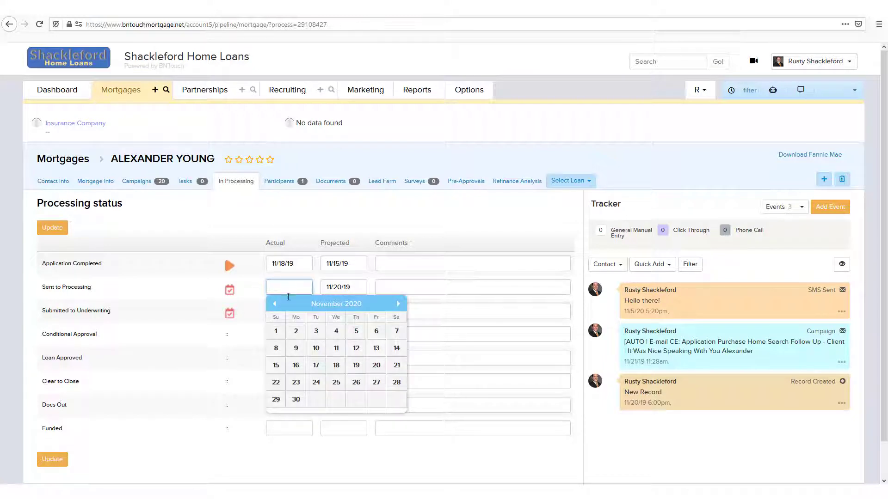
click(315, 367)
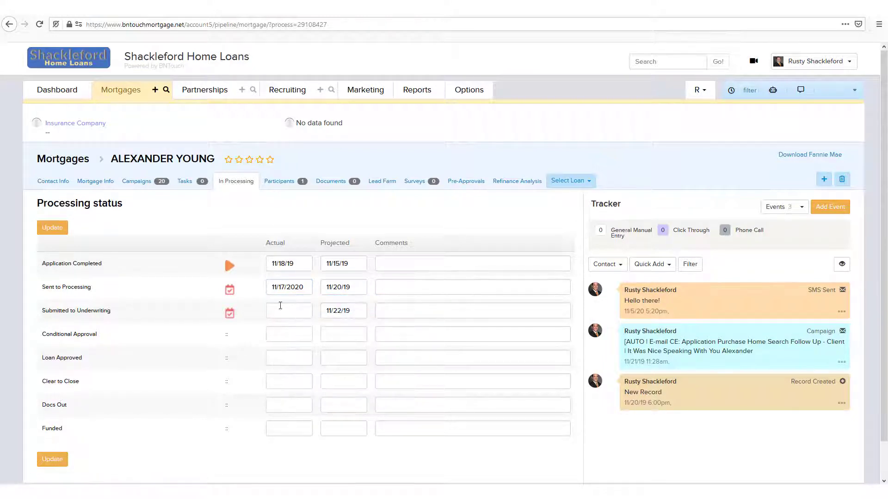
Add the comment "Updated newest progress" to the Sent to Processing milestone and save the processing status.
click(418, 293)
text(Updated newes)
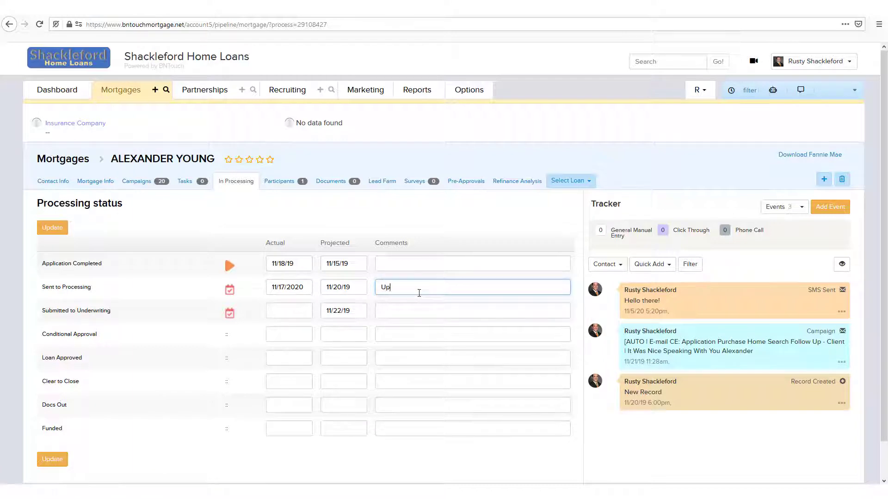
text(t progress)
click(37, 227)
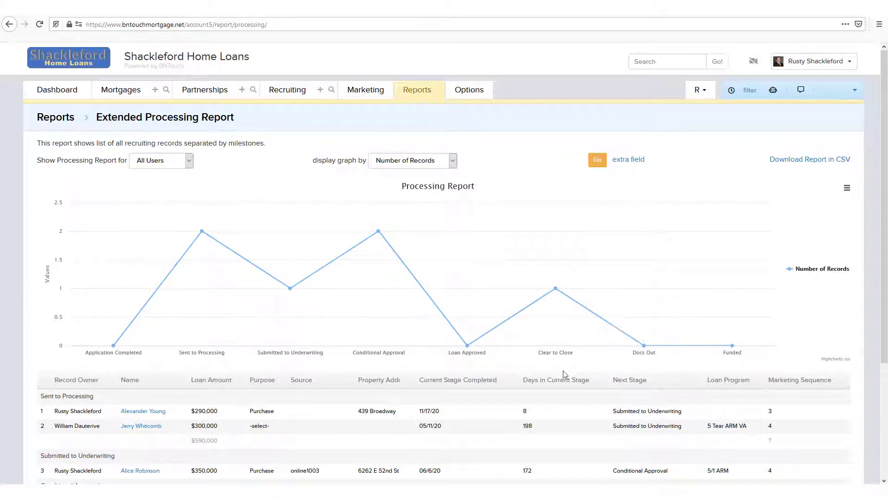
scroll(324, 398, down, 3)
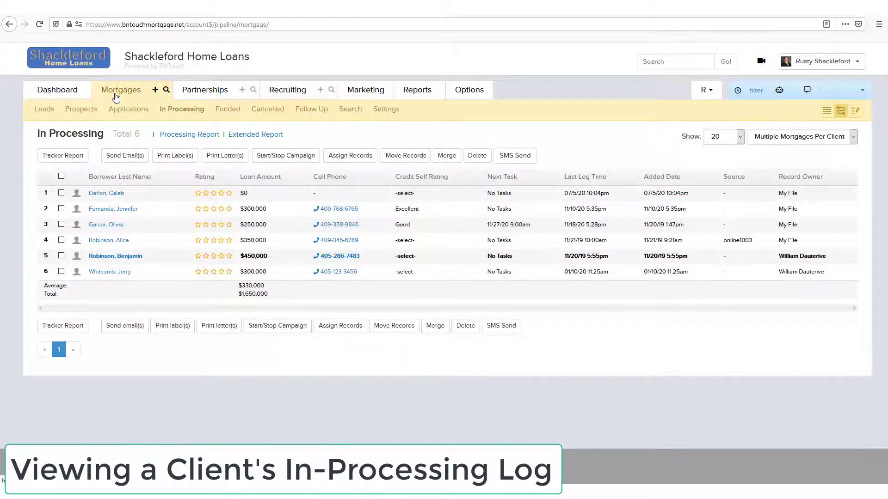
Open the $350,000 loan in the In Processing list and save a Conditional Approval comment saying the client was contacted on 11/17.
click(103, 247)
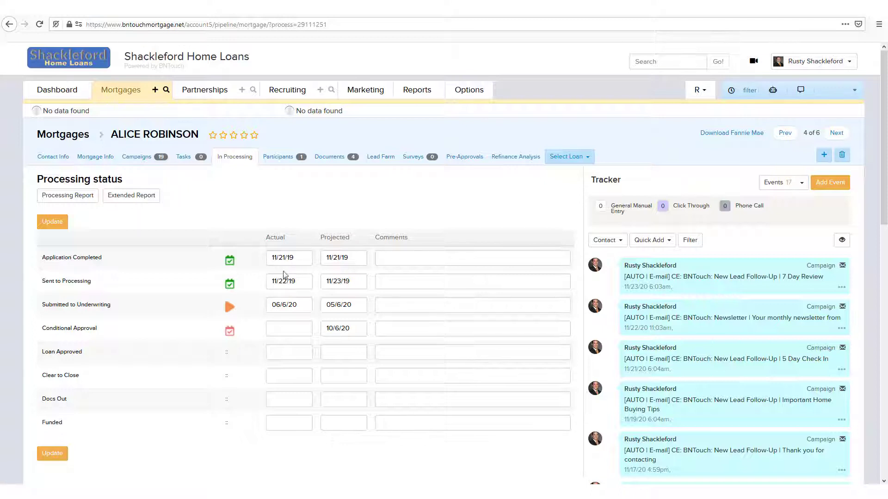
click(402, 329)
text(I contacted )
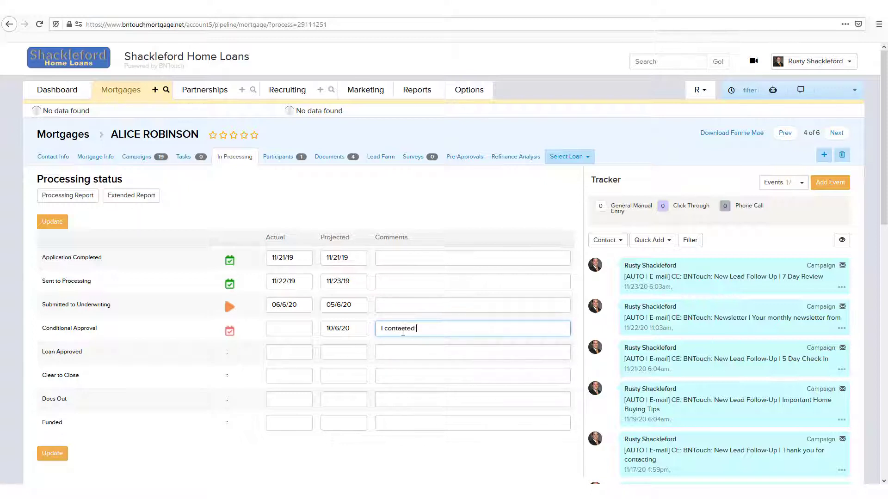
text(Alice on 11/17)
click(392, 342)
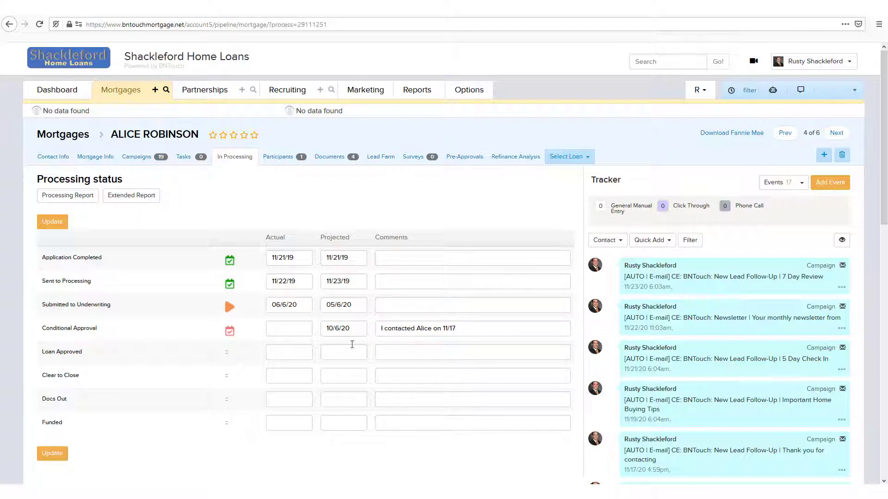
click(288, 330)
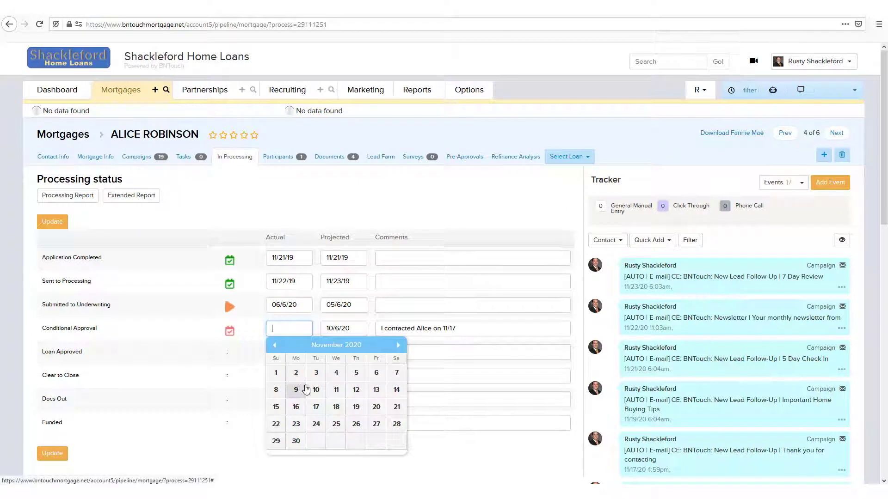
click(371, 320)
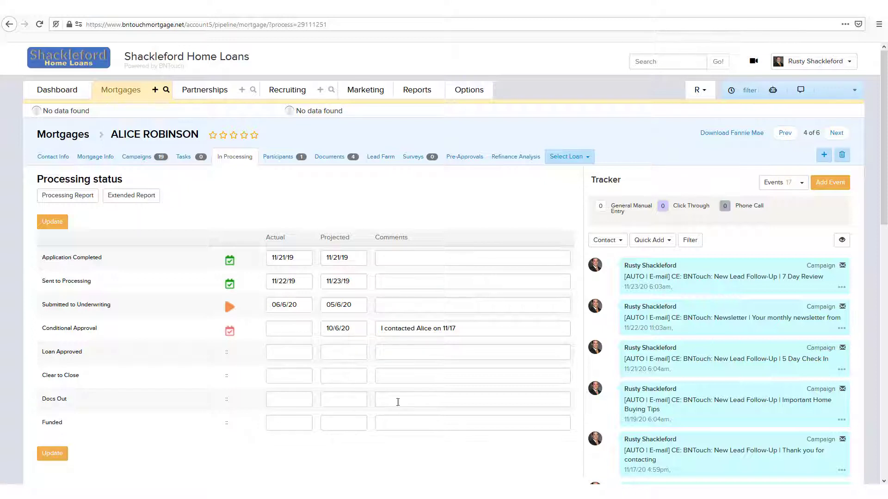
click(47, 223)
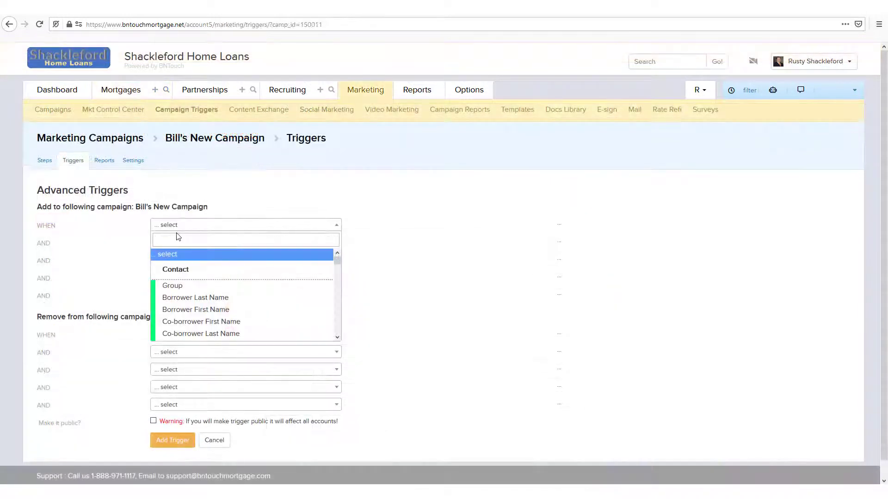
Base the first add condition of Bill's New Campaign on Completed In-Processing Stage and check which stages it offers.
text(in-)
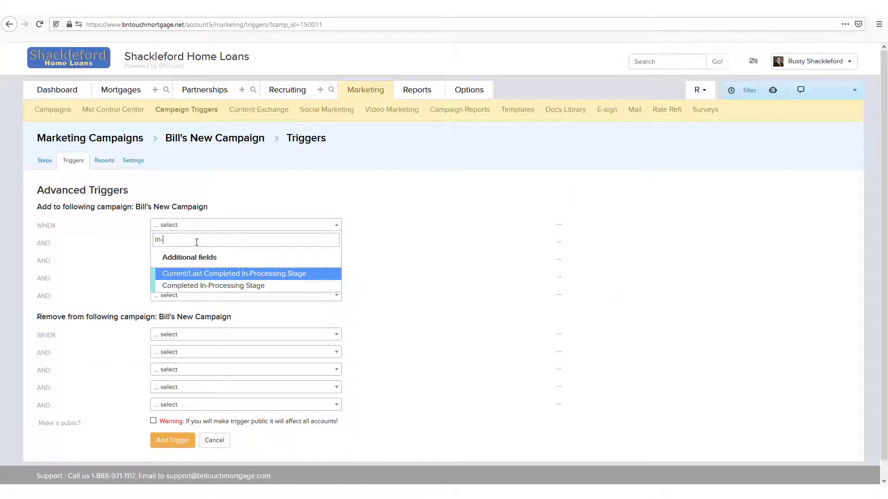
click(233, 286)
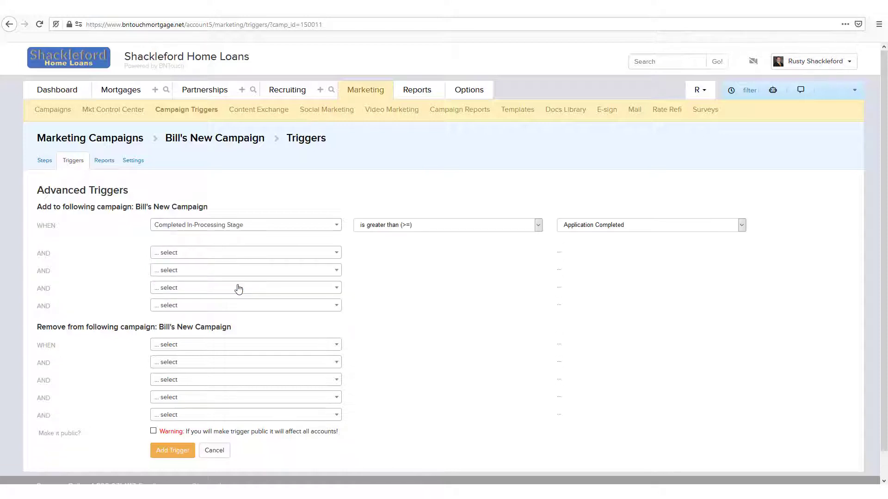
click(615, 227)
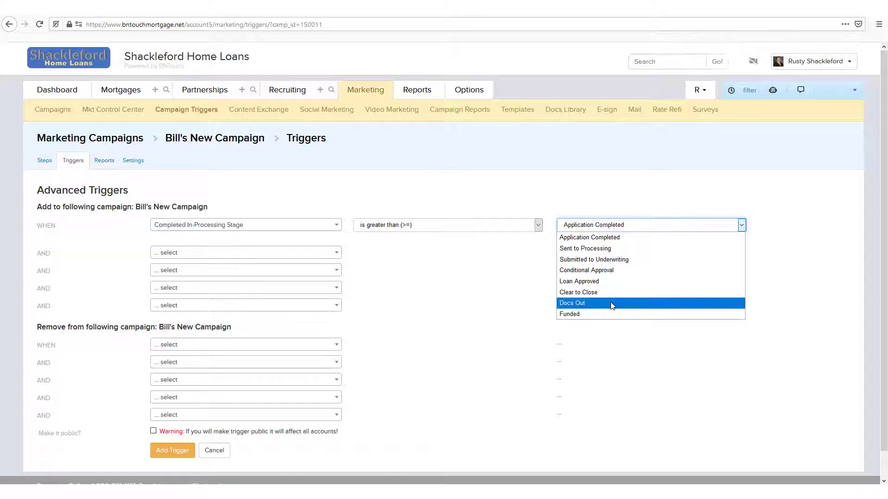
click(533, 303)
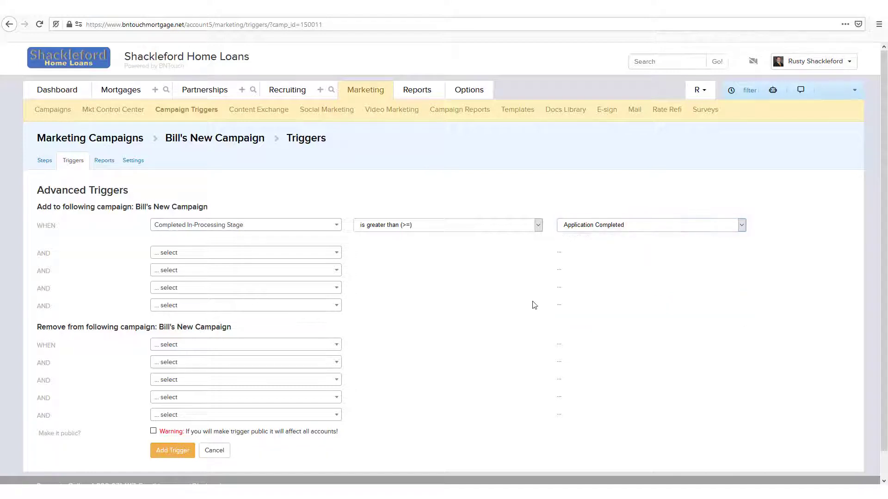
Set the first add condition to Current/Last Completed In-Processing Stage exactly matches Loan Approved.
click(282, 227)
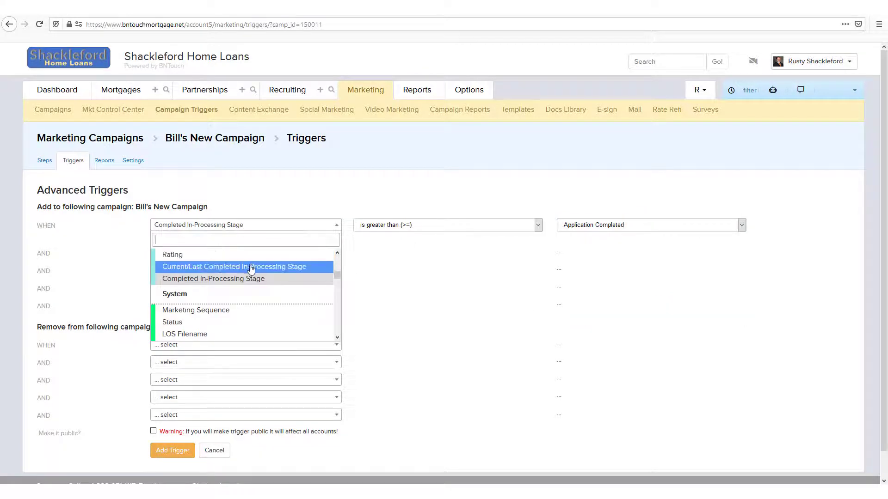
click(249, 267)
click(436, 231)
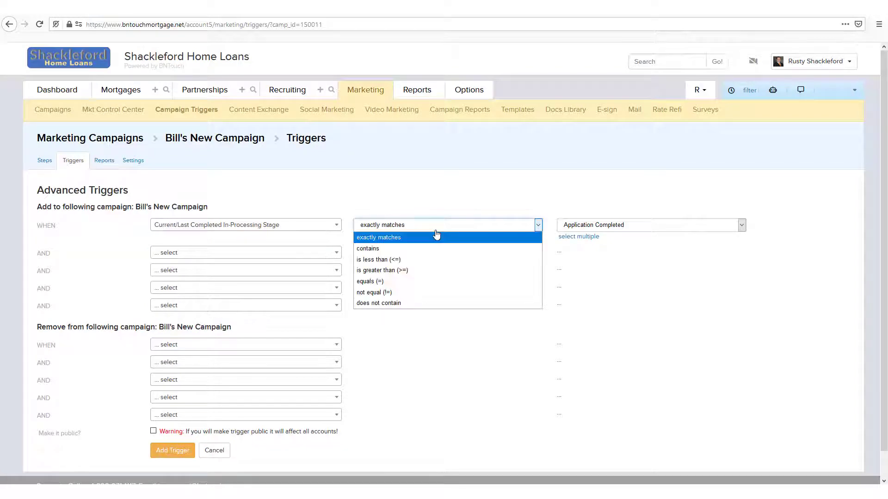
click(677, 227)
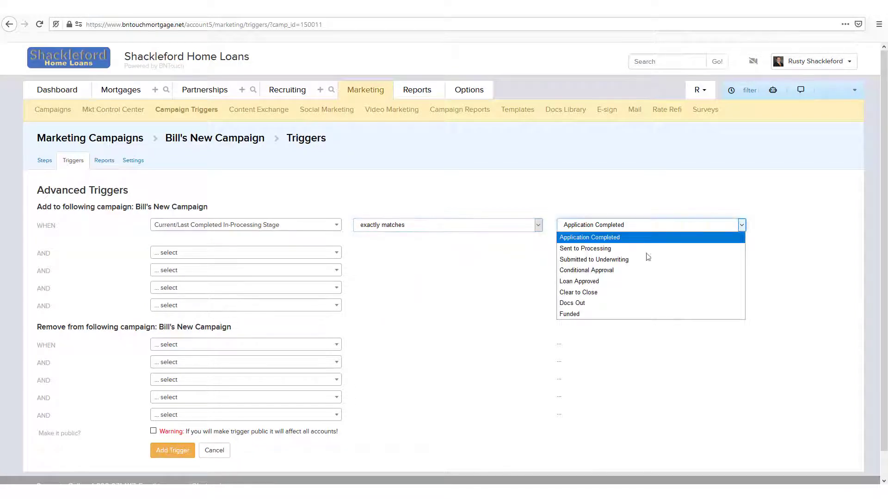
click(619, 281)
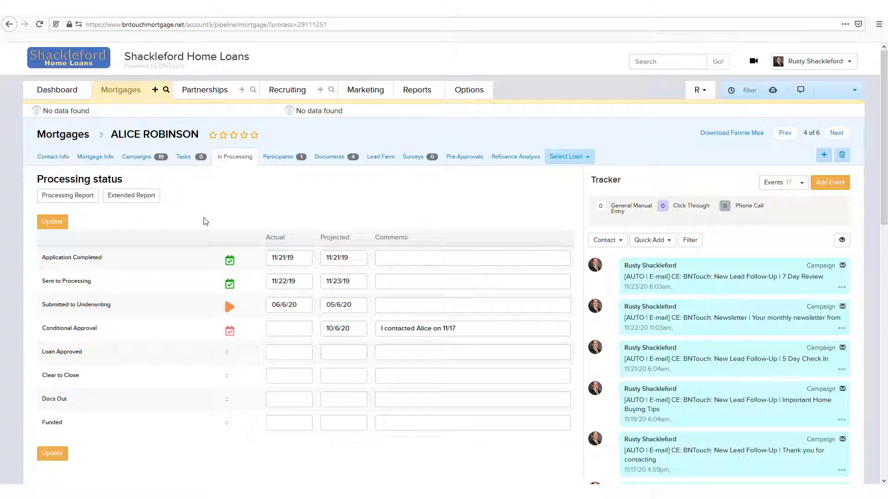
Open the Processing Report from the $350,000 loan's processing status page.
click(67, 200)
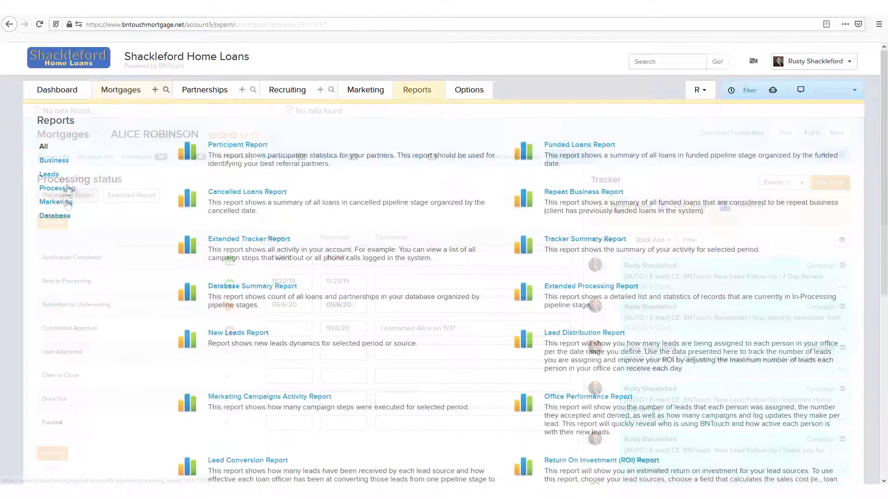
click(65, 188)
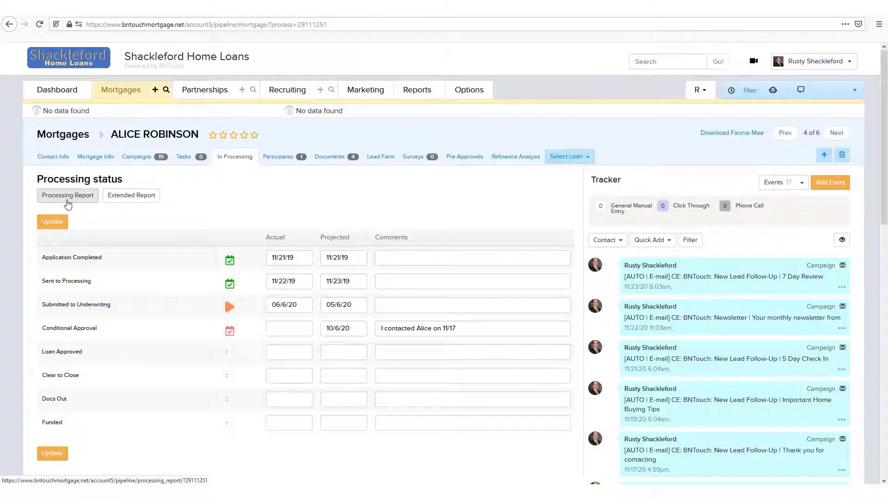
click(67, 200)
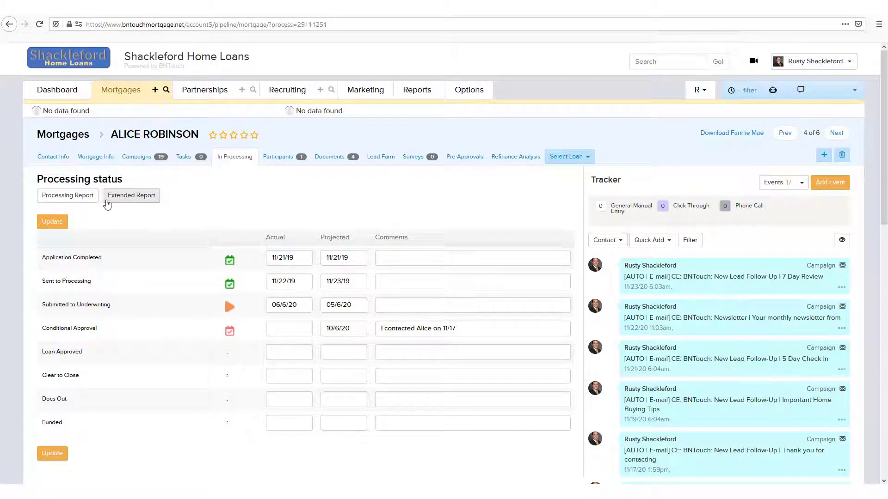
Open the Extended Processing Report and examine its user filter and graph display options, keeping All Users and Number of Records.
click(129, 203)
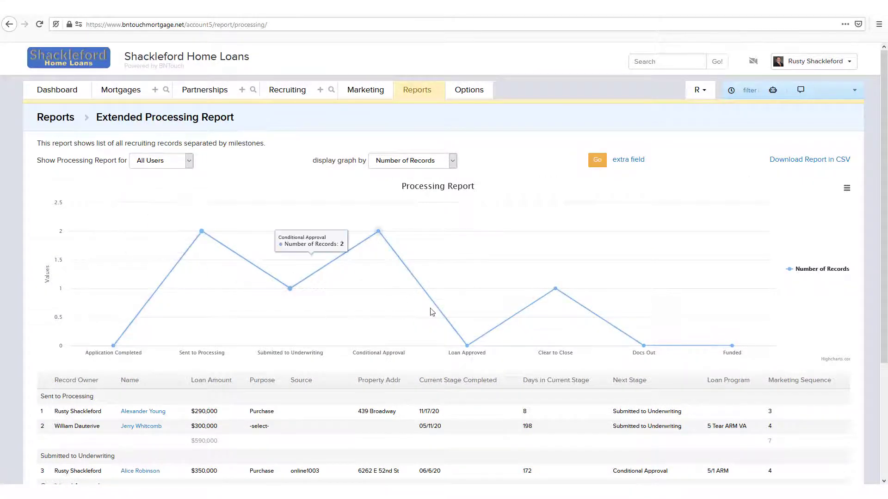
mouse_move(499, 315)
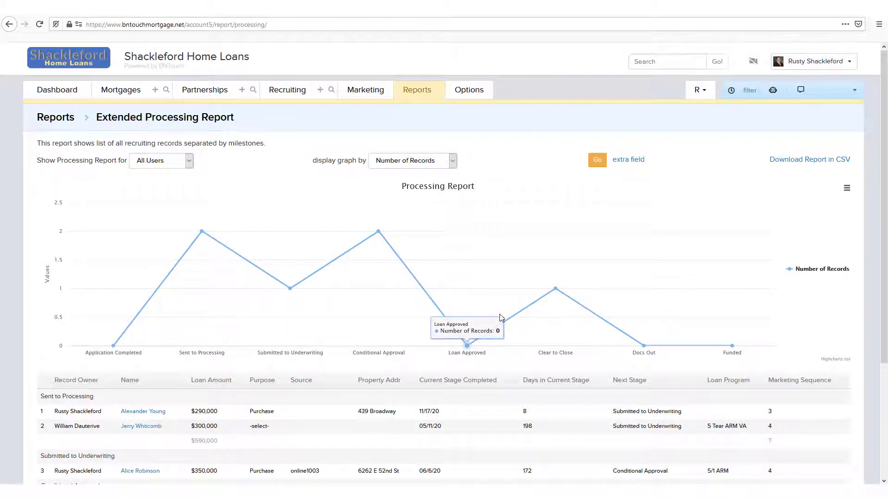
click(176, 164)
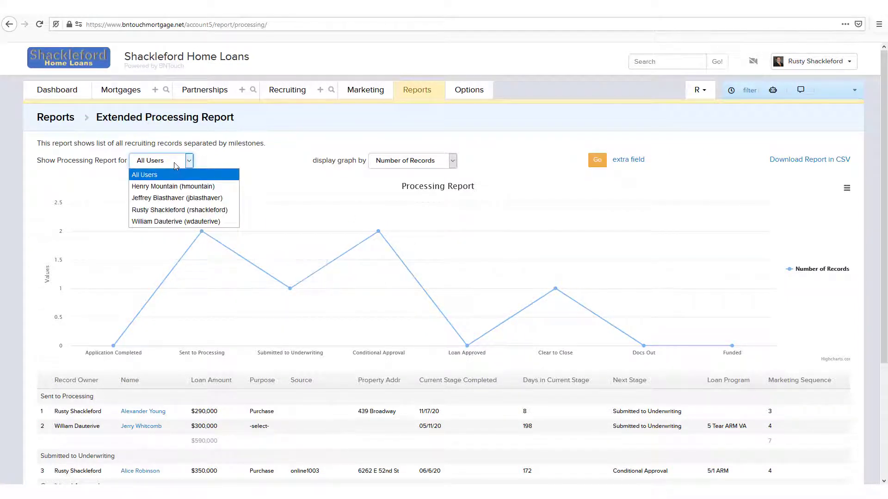
click(176, 211)
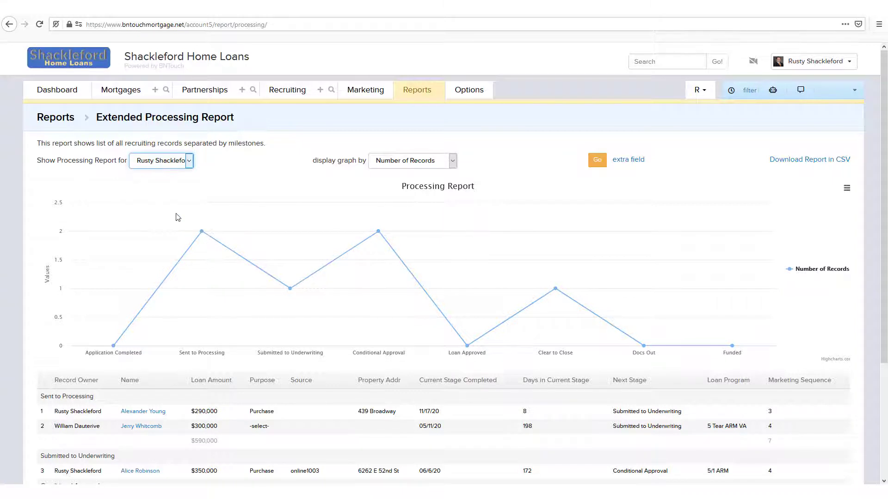
click(185, 171)
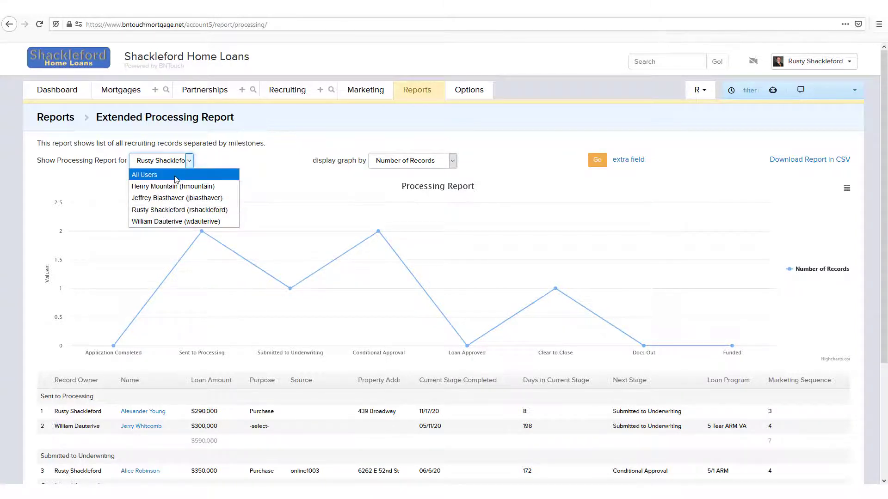
click(176, 175)
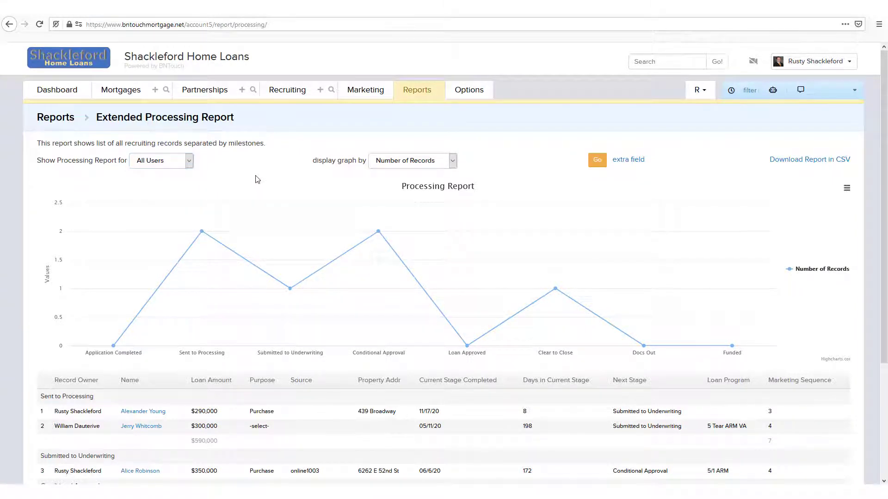
click(452, 161)
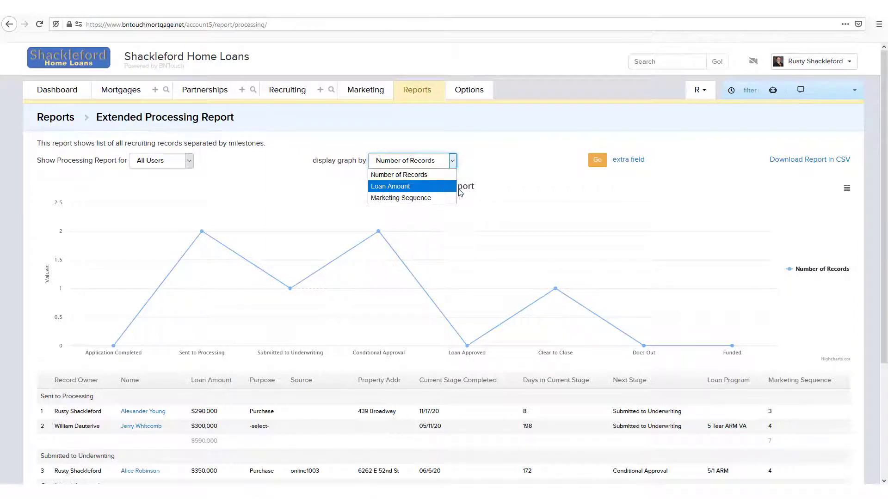
click(520, 185)
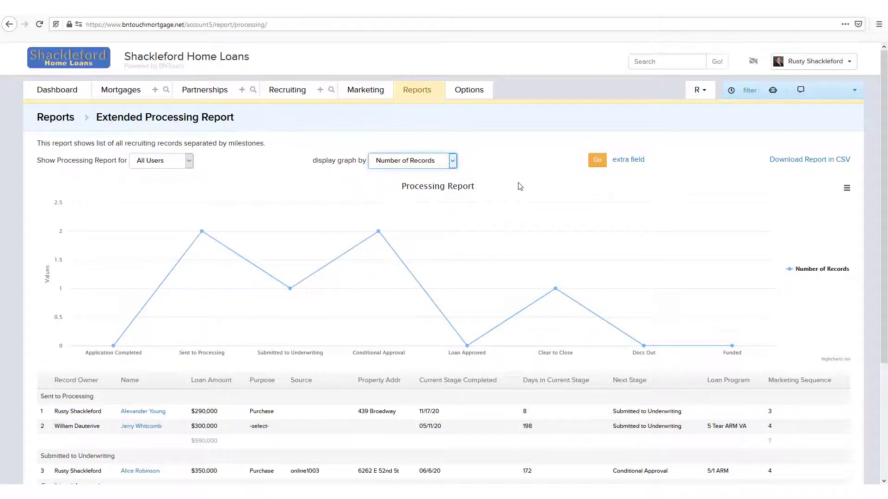
Show the report's extra fields, review the options for Extra Field #3 without choosing one, and update the fields.
click(620, 163)
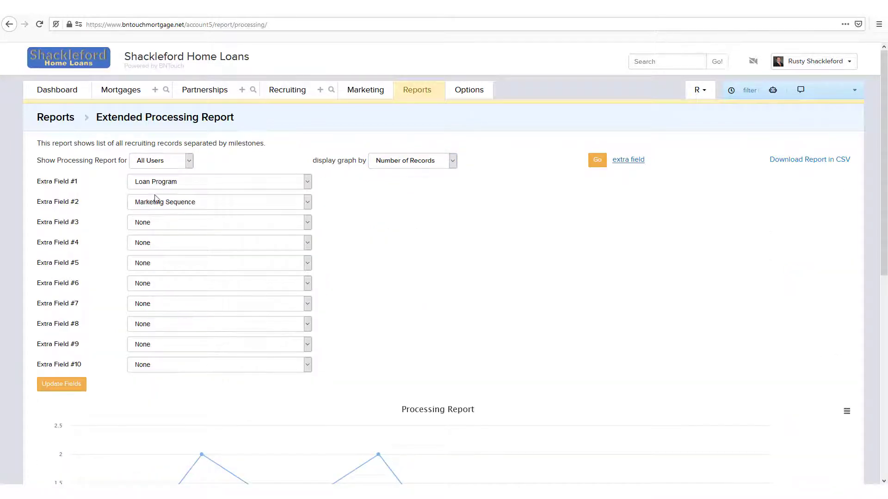
click(153, 224)
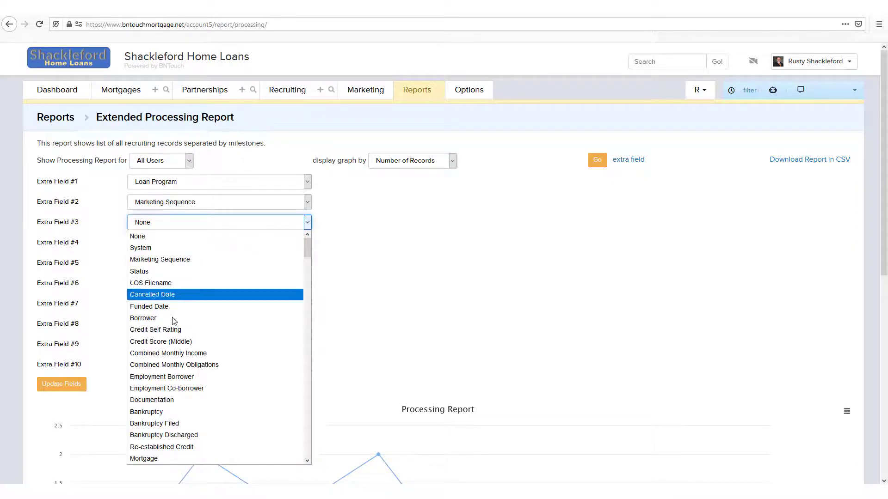
click(358, 249)
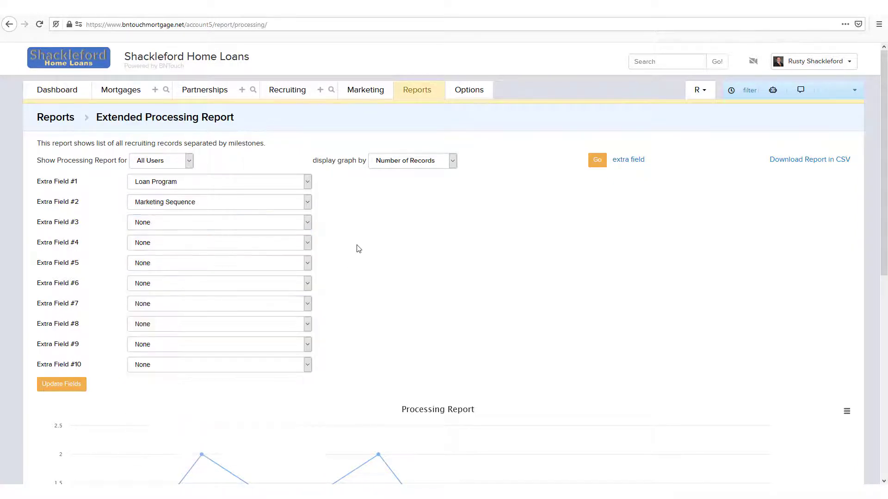
click(65, 394)
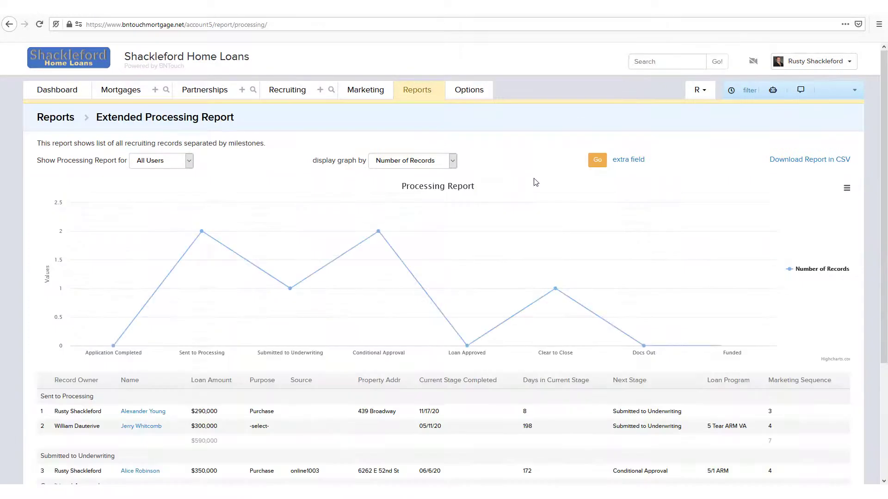
Regenerate the report for All Users by Number of Records and examine the graph's stage points and the loan records grouped by stage.
click(598, 161)
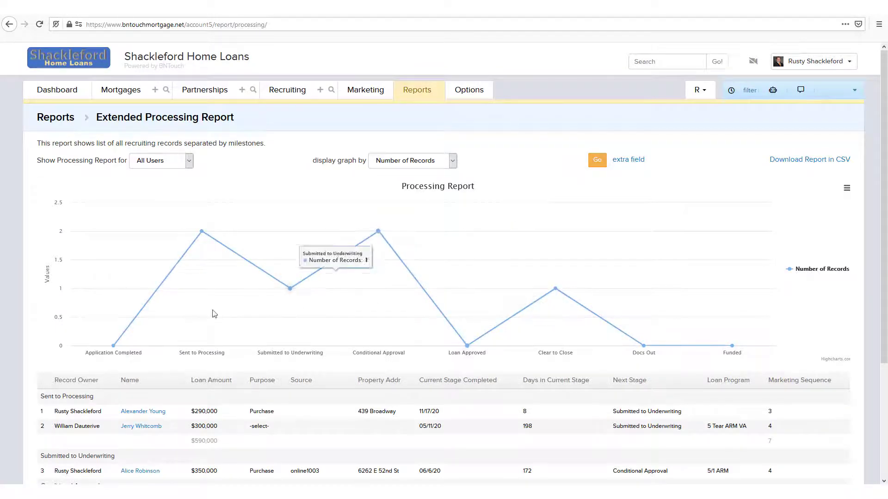
mouse_move(132, 329)
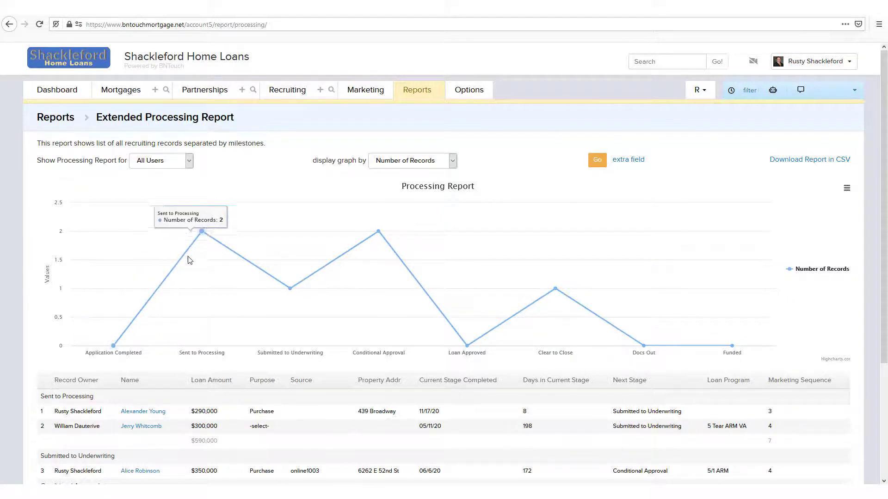
mouse_move(292, 293)
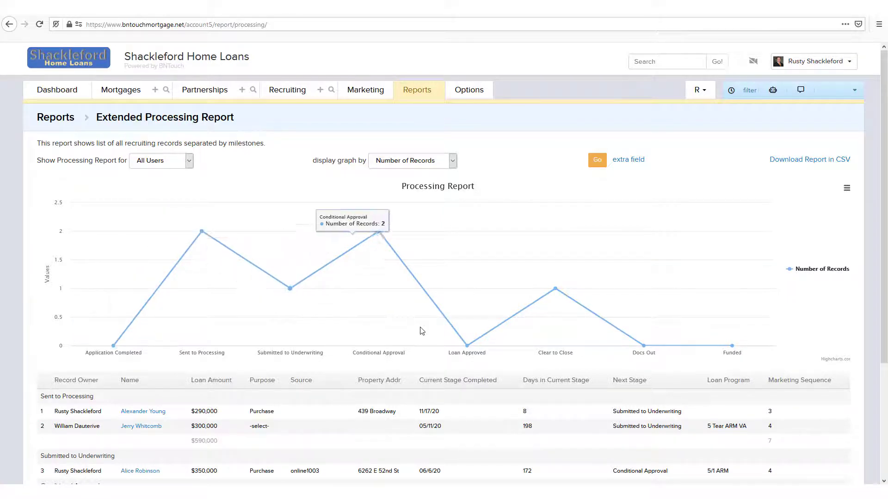
mouse_move(643, 348)
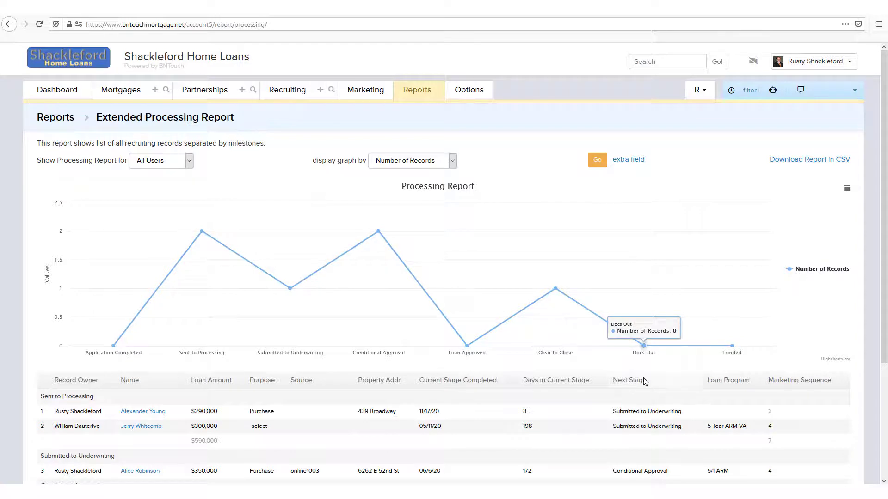
scroll(448, 416, down, 2)
scroll(449, 416, down, 5)
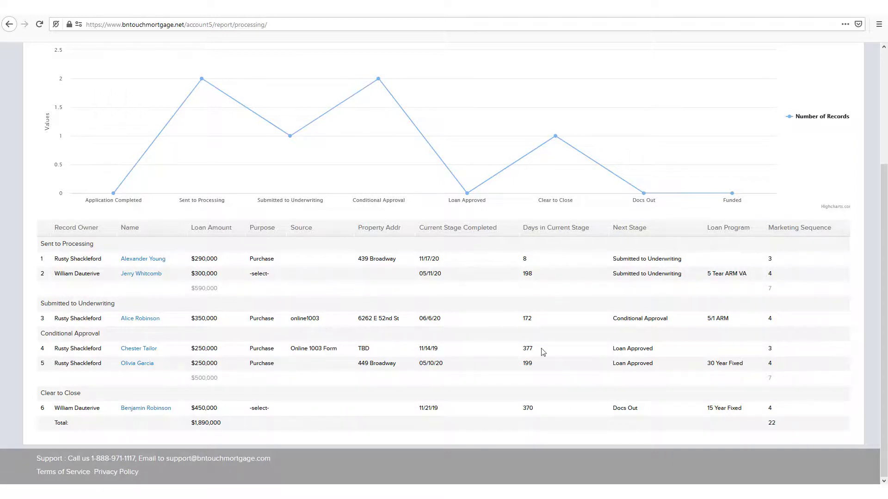
Request the Extended Processing Report as a CSV download.
scroll(599, 357, up, 5)
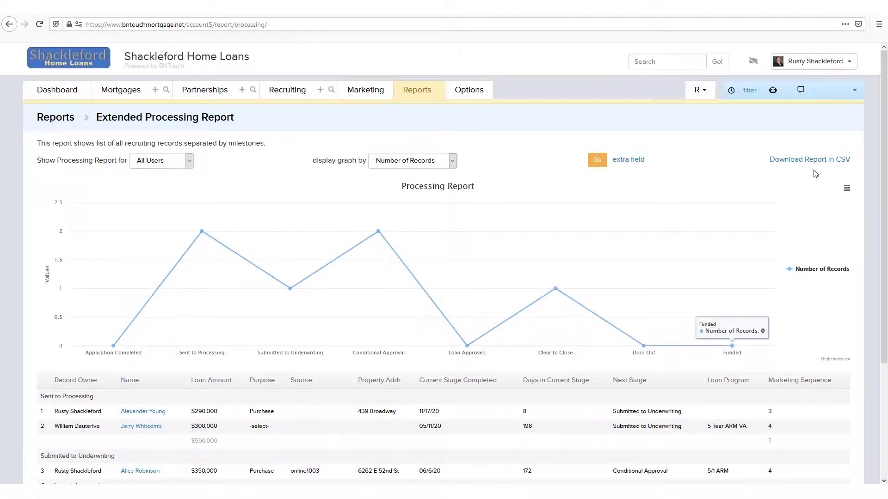
click(787, 160)
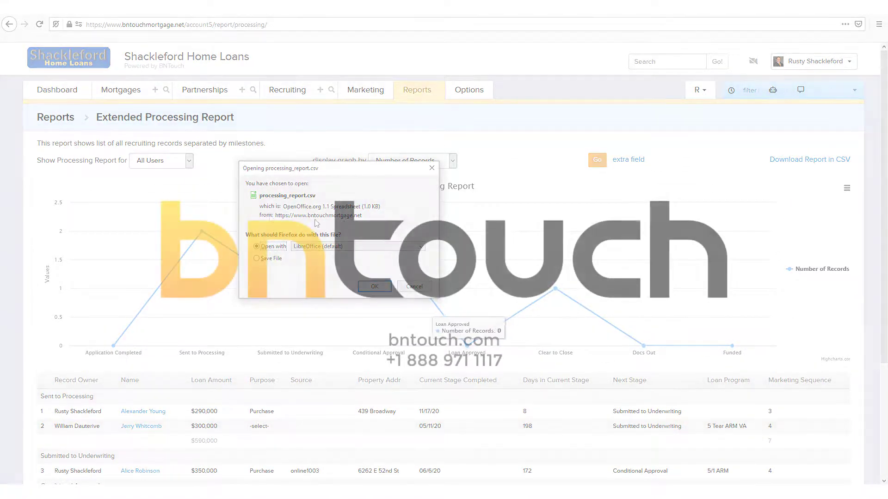